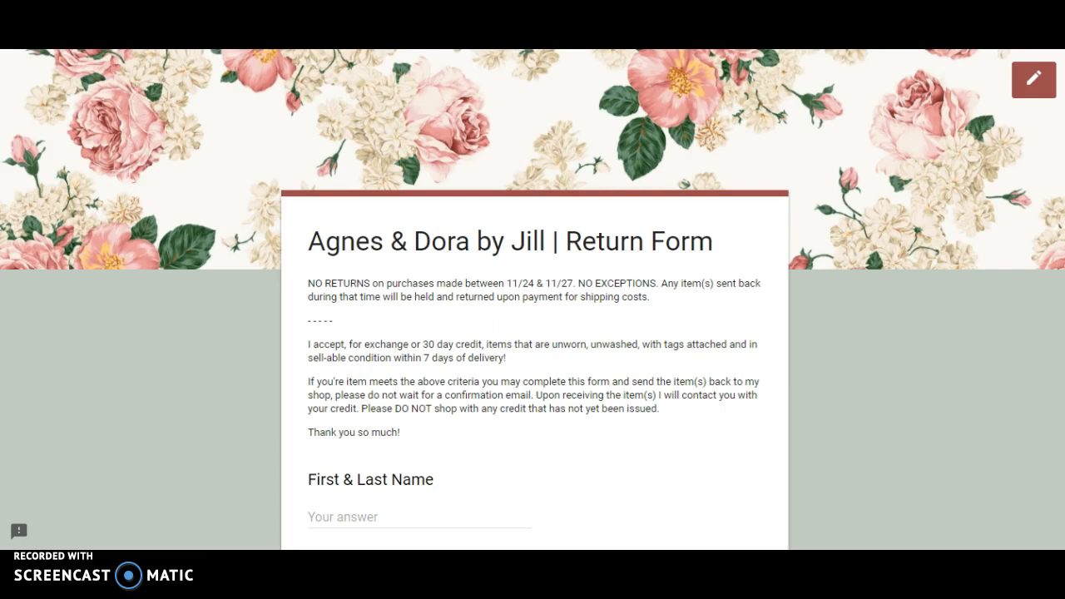
- Examine the whole return form, from the return policy and customer questions to the drop-off instructions and shipping tip
{"action": "scroll", "coordinate": [532, 299], "scroll_direction": "down", "scroll_amount": 3}
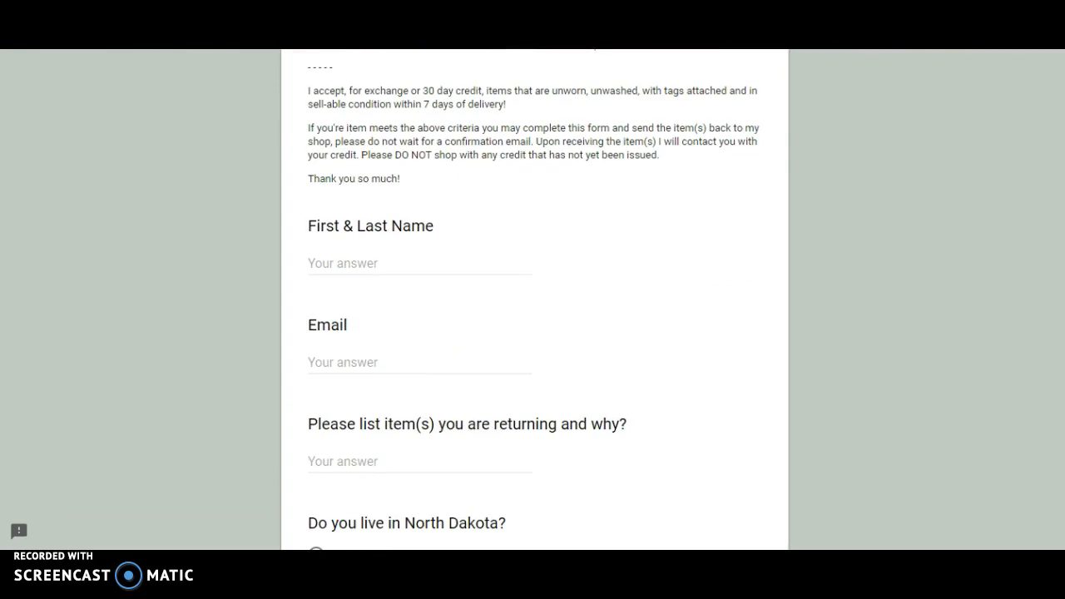
{"action": "scroll", "coordinate": [532, 300], "scroll_direction": "down", "scroll_amount": 3}
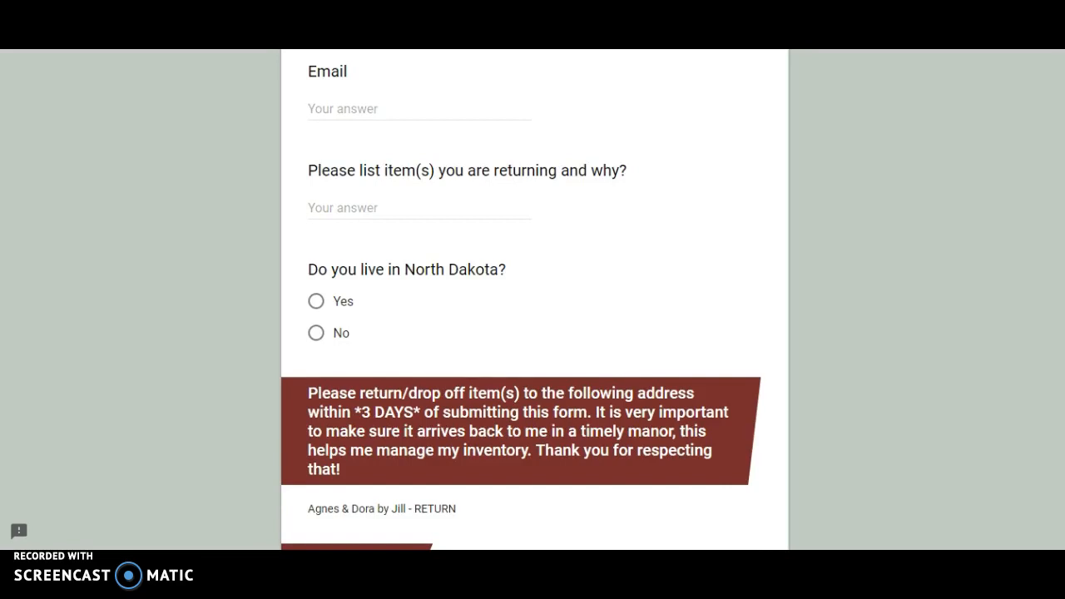
{"action": "scroll", "coordinate": [533, 299], "scroll_direction": "down", "scroll_amount": 3}
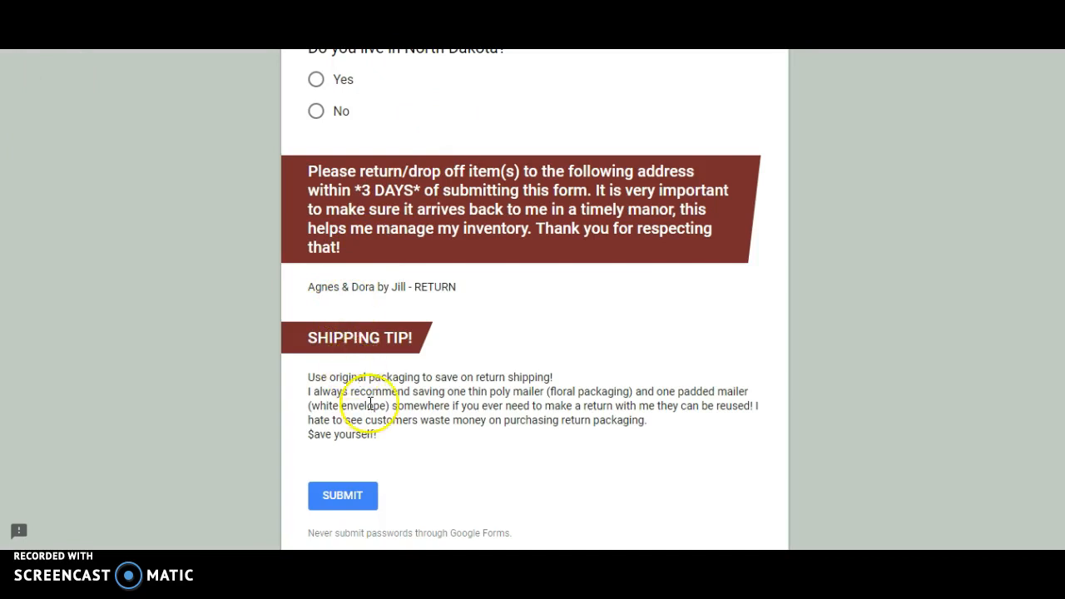
{"action": "scroll", "coordinate": [385, 416], "scroll_direction": "down", "scroll_amount": 1}
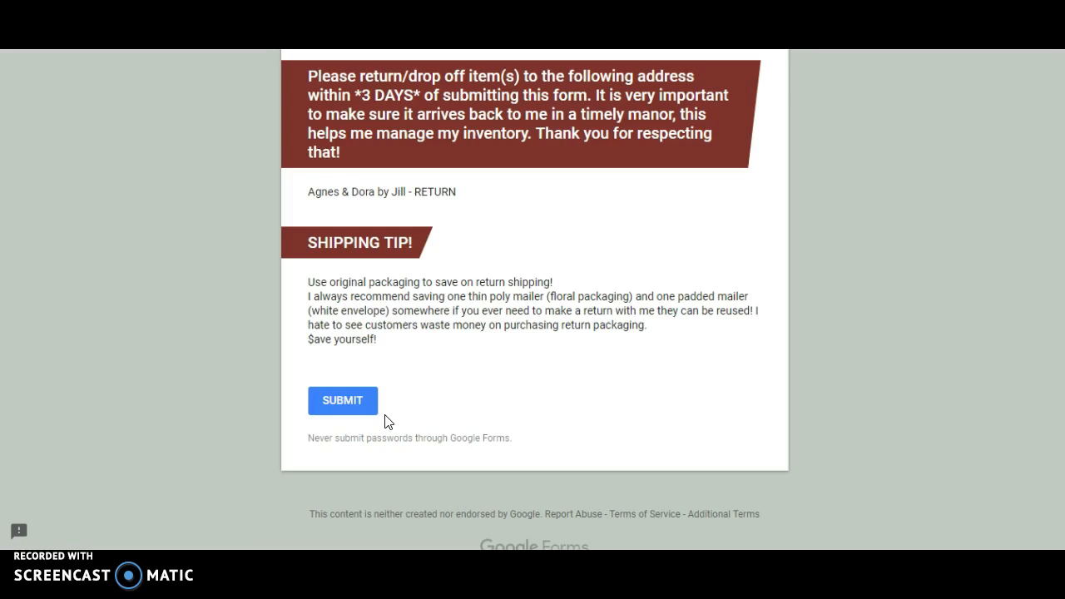
{"action": "left_click", "coordinate": [419, 374]}
{"action": "scroll", "coordinate": [421, 372], "scroll_direction": "up", "scroll_amount": 1}
{"action": "scroll", "coordinate": [420, 373], "scroll_direction": "up", "scroll_amount": 15}
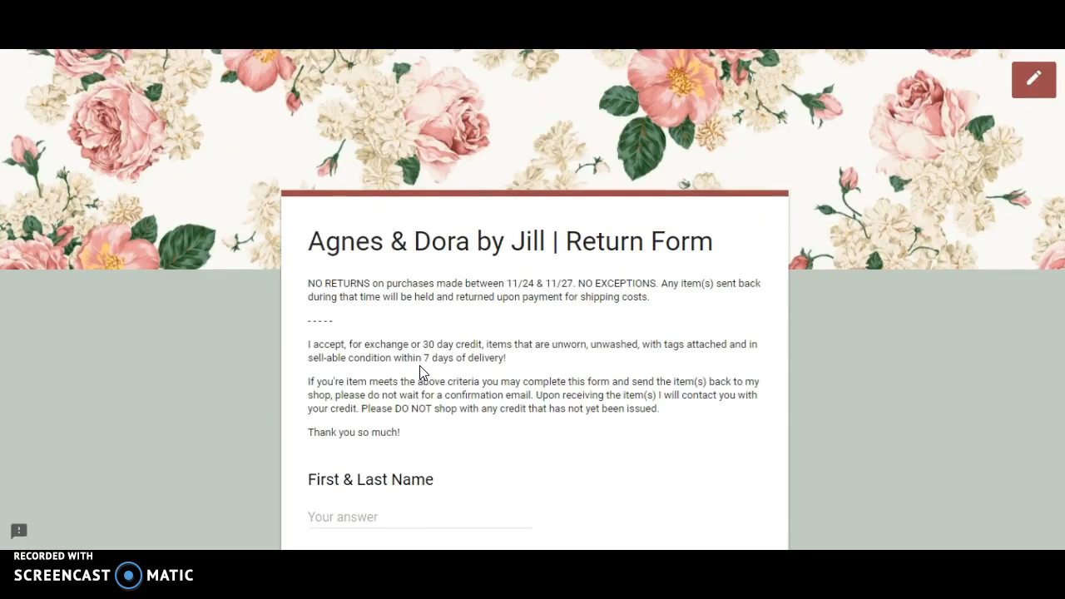
- Switch to the Return Form (Responses) spreadsheet
{"action": "left_click", "coordinate": [492, 88]}
{"action": "left_click", "coordinate": [537, 37]}
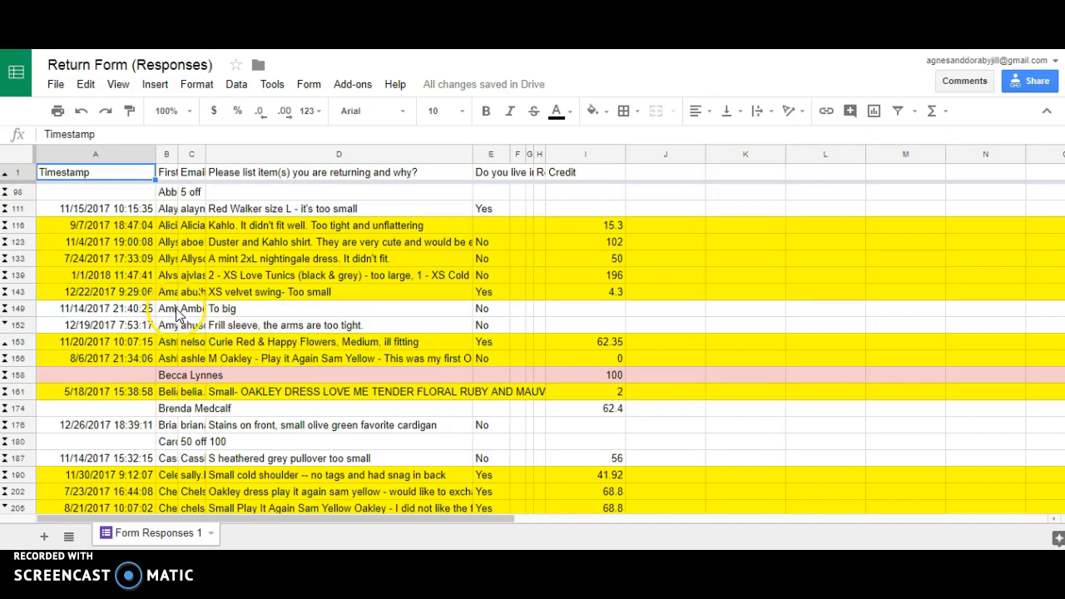
- Try a credit of 454 for the return in row 149 and clear the entry again
{"action": "left_click", "coordinate": [169, 309]}
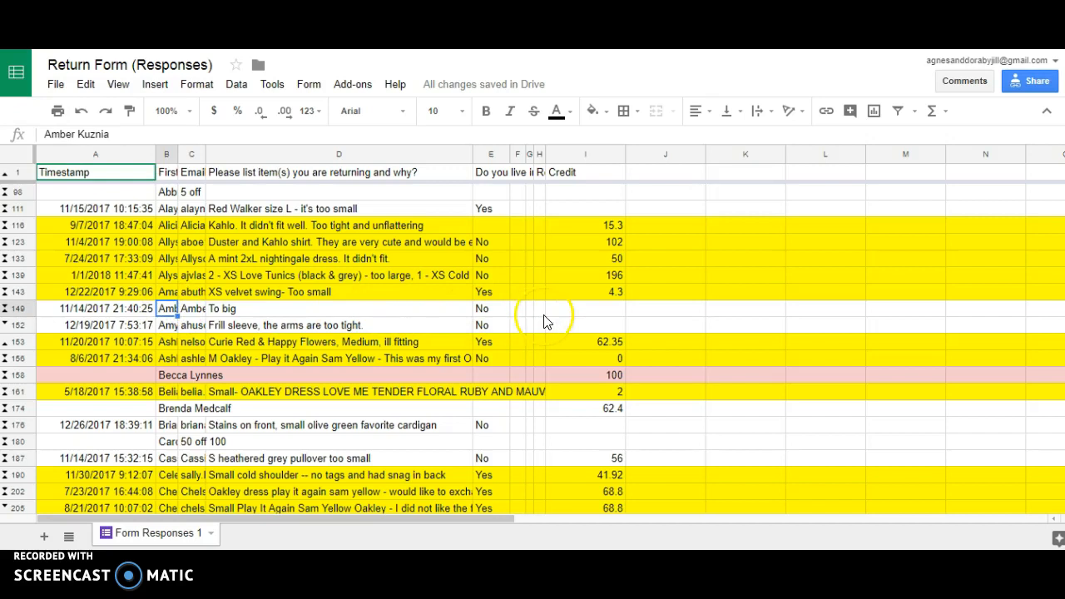
{"action": "left_click", "coordinate": [583, 312]}
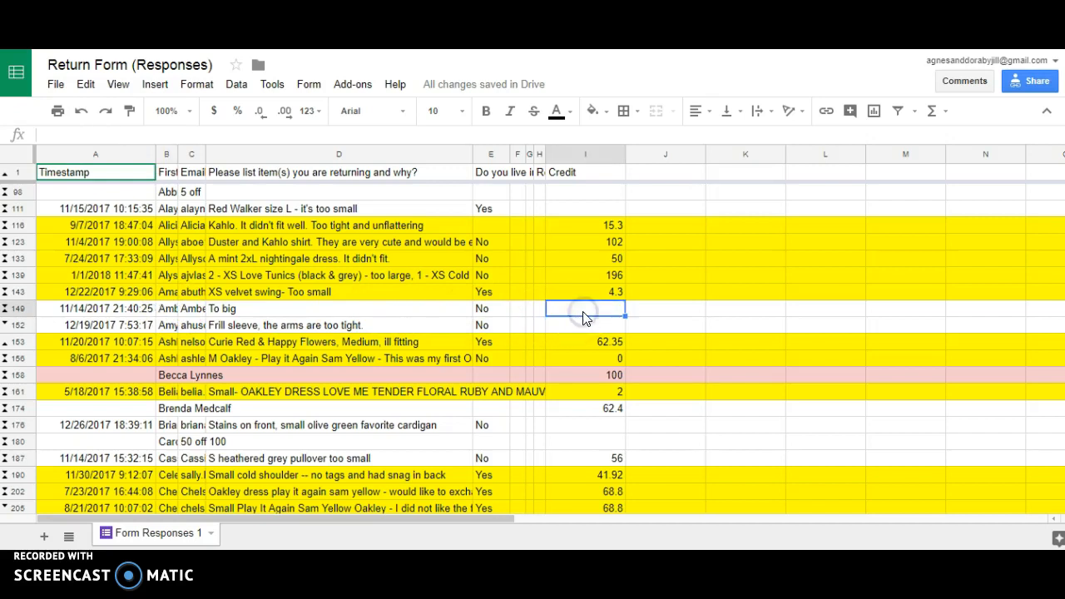
{"action": "type", "text": "454"}
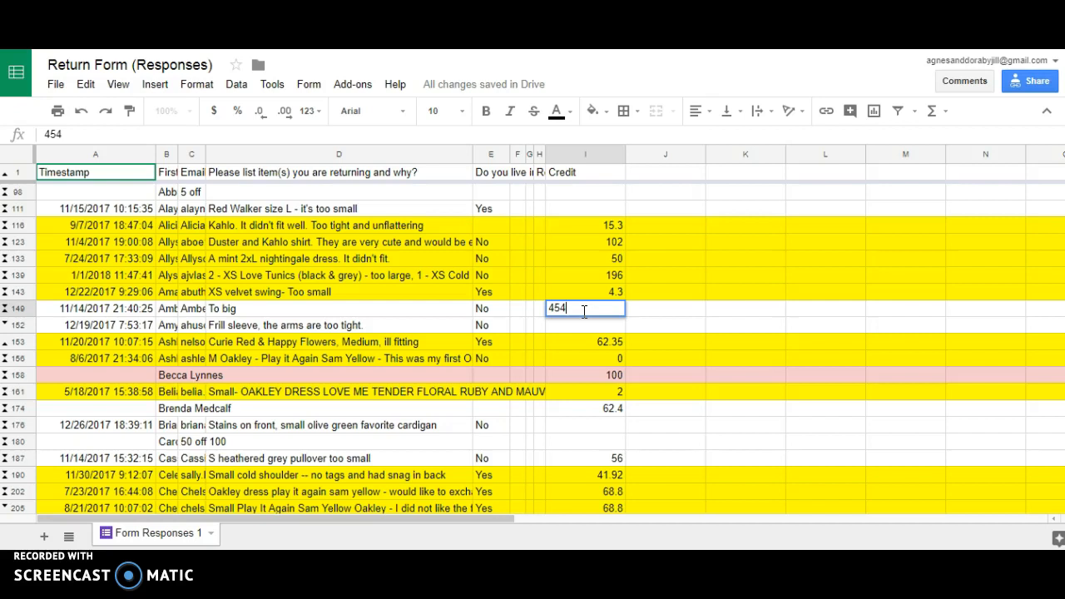
{"action": "key", "text": "BackSpace"}
{"action": "key", "text": "BackSpace"}
{"action": "key", "text": "BackSpace"}
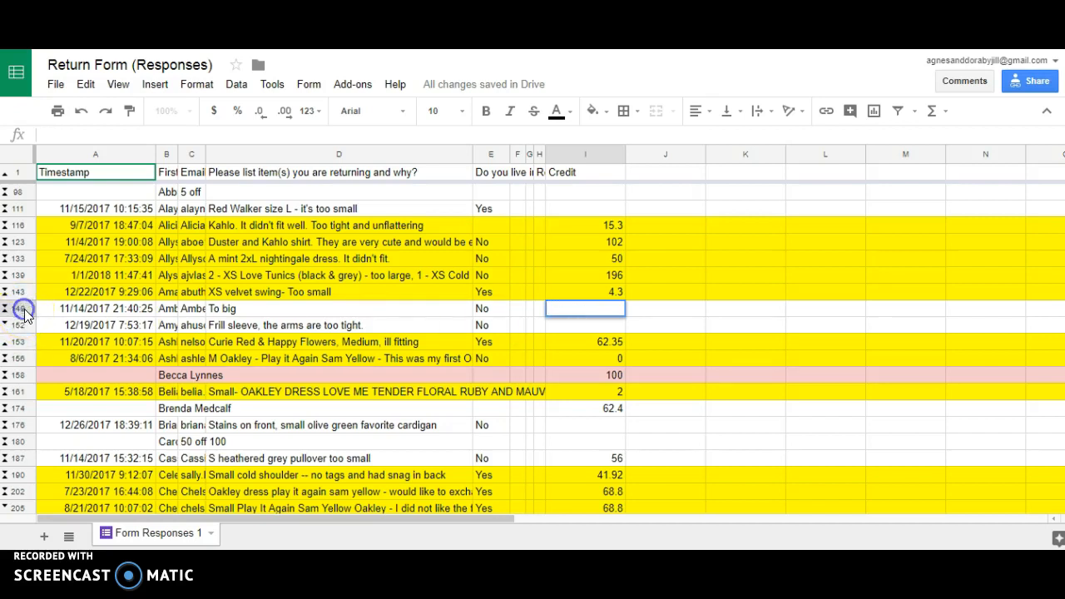
{"action": "left_click", "coordinate": [19, 308]}
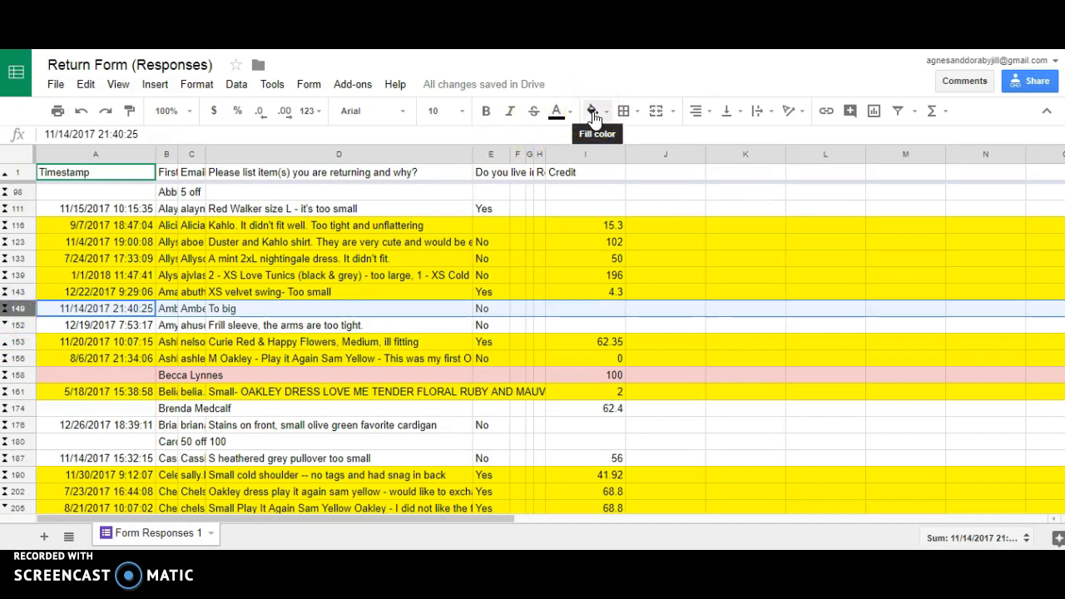
{"action": "left_click", "coordinate": [415, 376]}
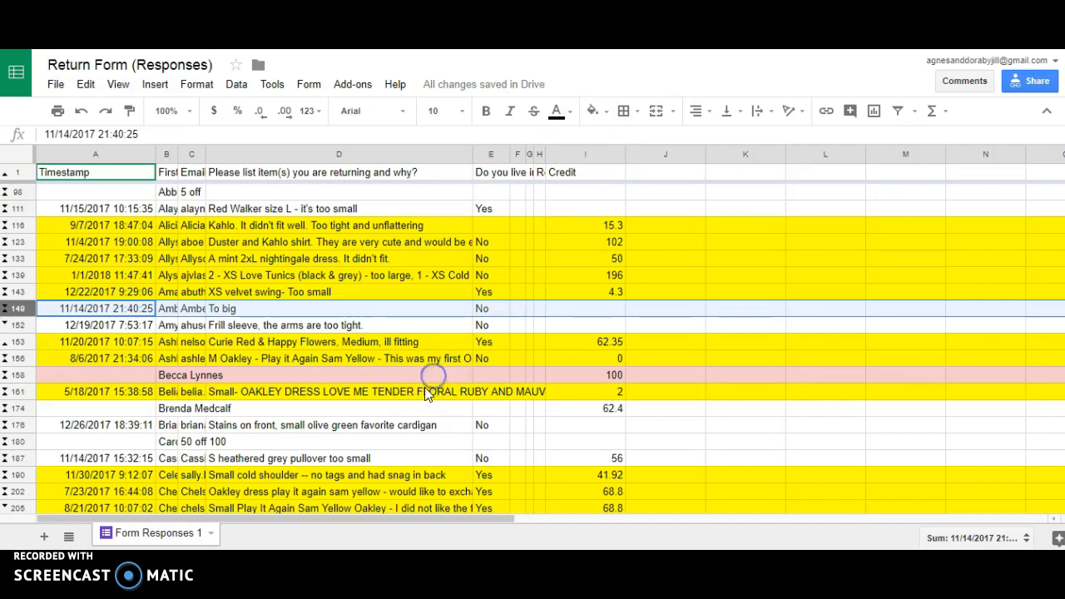
{"action": "left_click", "coordinate": [433, 375]}
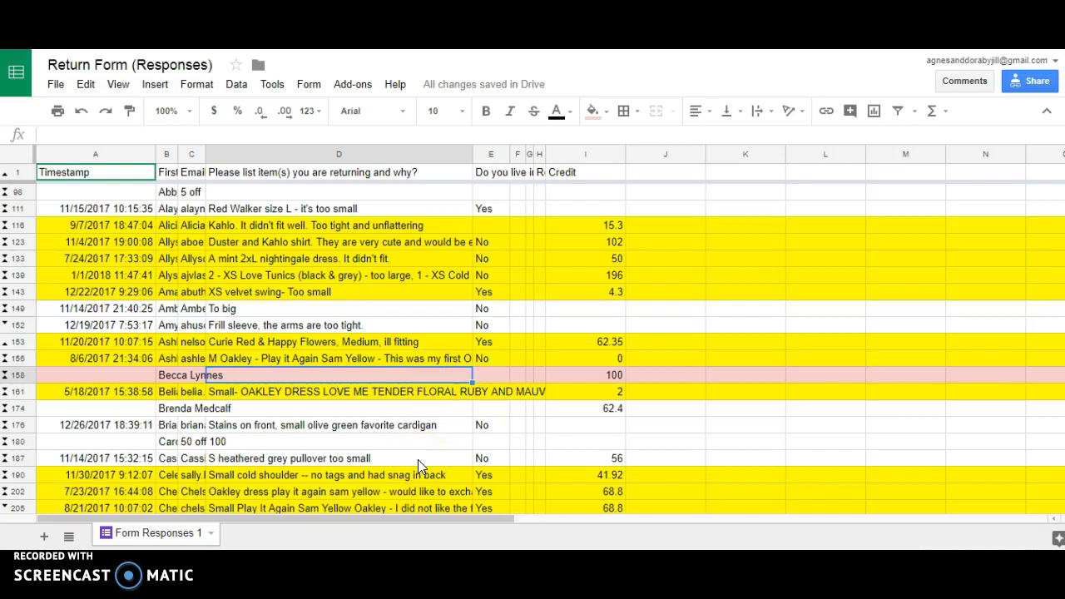
- Examine the return entries below row 158, comparing their highlight colors and credit amounts
{"action": "key", "text": "Down"}
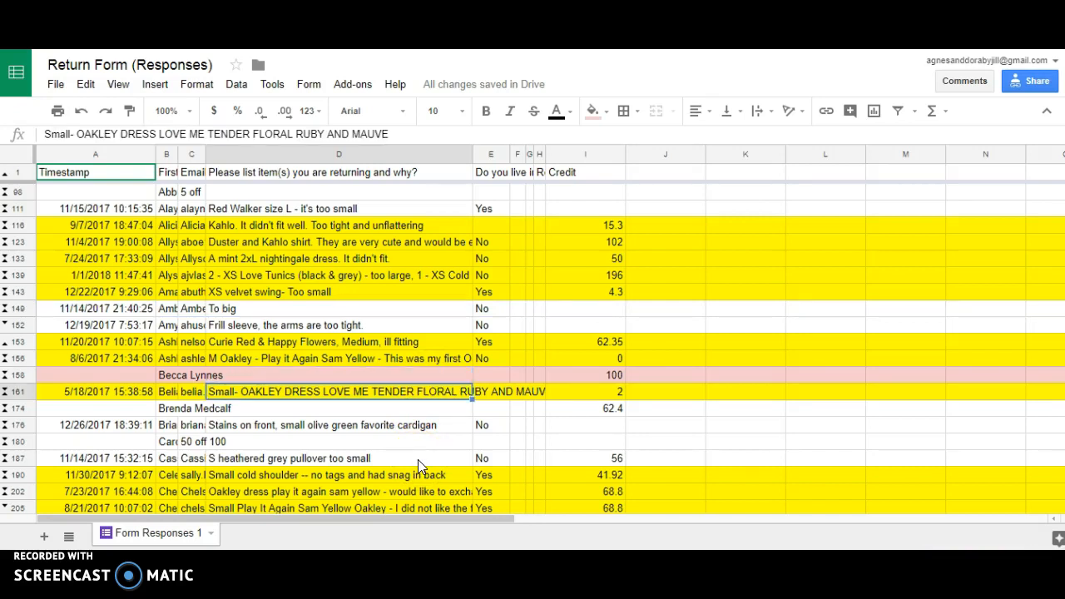
{"action": "key", "text": "Down"}
{"action": "key", "text": "Down"}
{"action": "key", "text": "Down"}
{"action": "key", "text": "Down"}
{"action": "key", "text": "Down"}
{"action": "key", "text": "Down"}
{"action": "key", "text": "Down"}
{"action": "key", "text": "Down"}
{"action": "key", "text": "Down"}
{"action": "key", "text": "Down"}
{"action": "key", "text": "Down"}
{"action": "key", "text": "Down"}
{"action": "key", "text": "Down"}
{"action": "key", "text": "Down"}
{"action": "key", "text": "Down"}
{"action": "key", "text": "Down"}
{"action": "key", "text": "Down"}
{"action": "key", "text": "Down"}
{"action": "key", "text": "Down"}
{"action": "key", "text": "Down"}
{"action": "key", "text": "Down"}
{"action": "key", "text": "Down"}
{"action": "key", "text": "Down"}
{"action": "key", "text": "Down"}
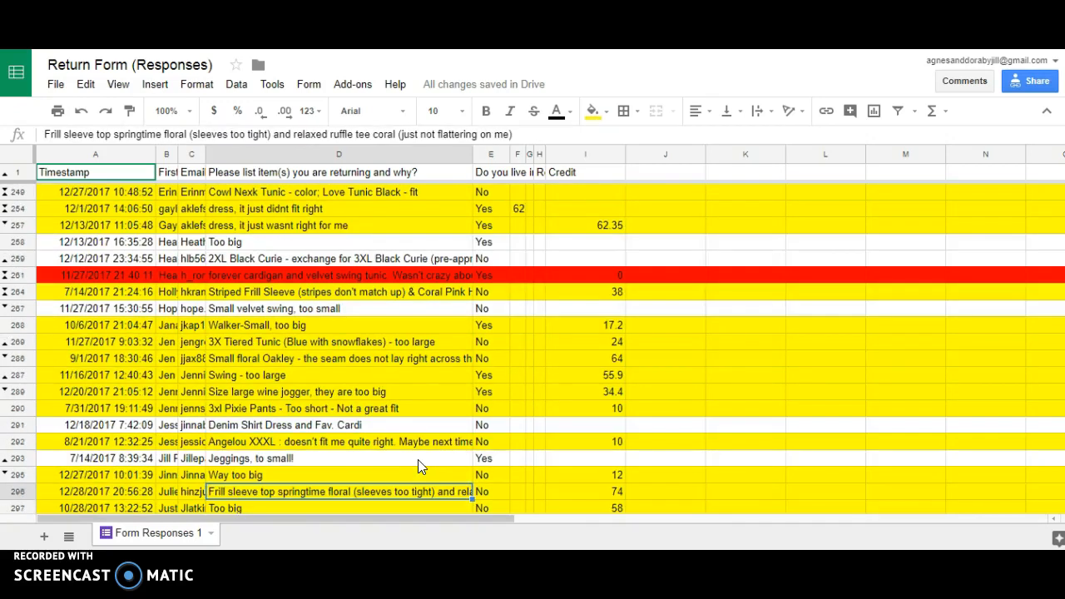
{"action": "key", "text": "Up"}
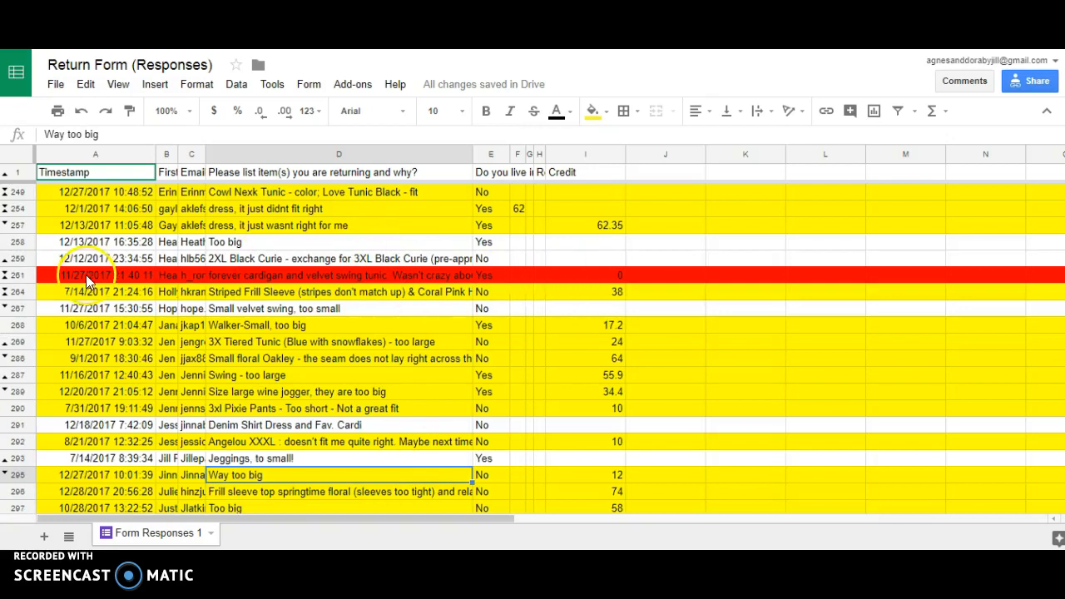
- Hide the red-filled row 261, whose credit is 0
{"action": "left_click", "coordinate": [18, 275]}
{"action": "right_click", "coordinate": [18, 276]}
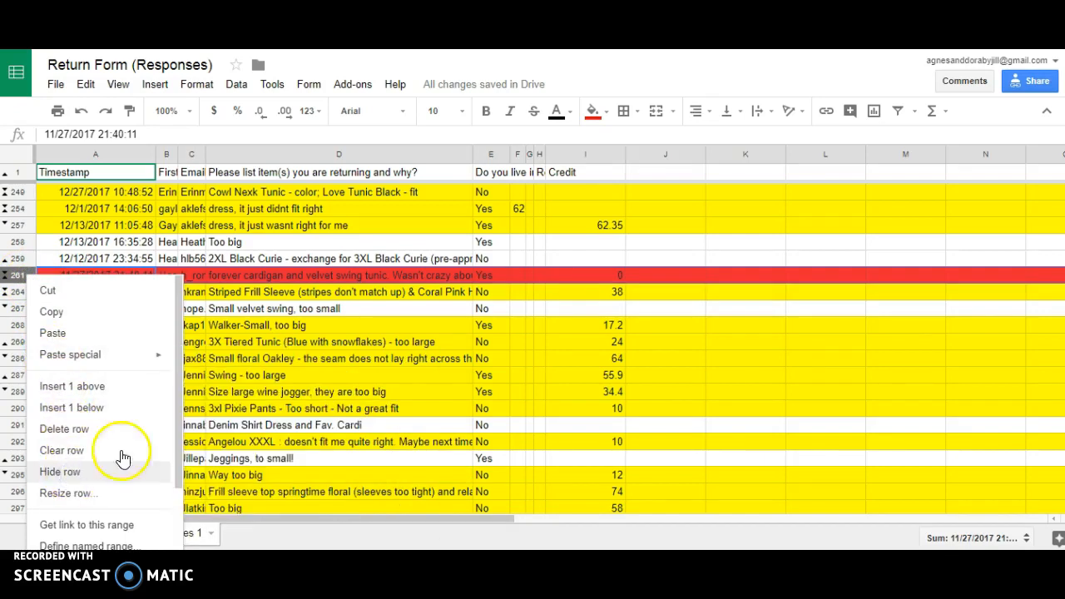
{"action": "left_click", "coordinate": [84, 473]}
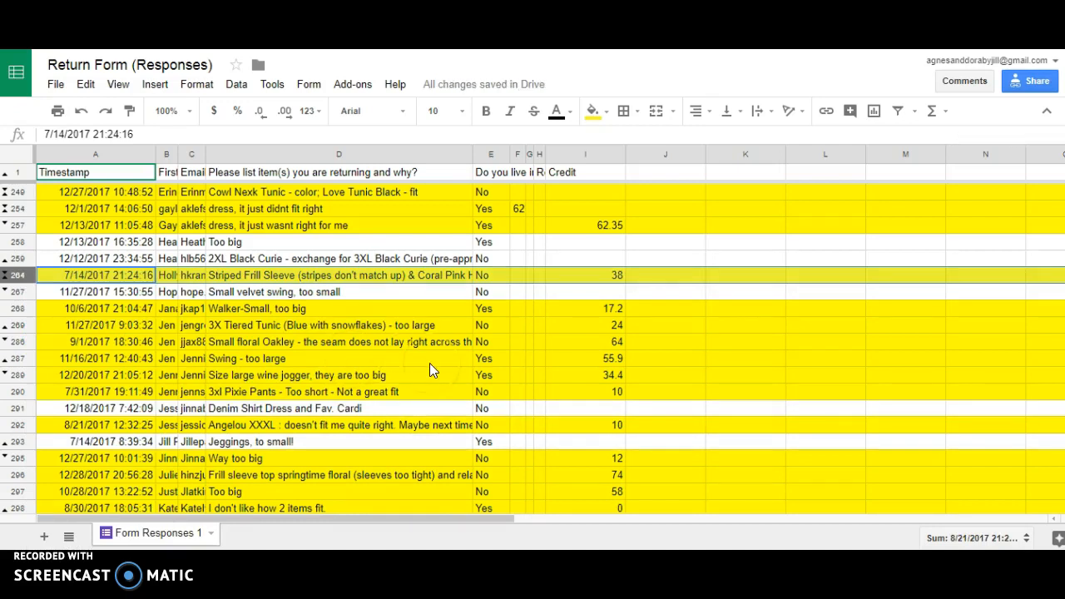
- Review the return entries and remaining credits in the rows from 264 downward
{"action": "key", "text": "Down"}
{"action": "key", "text": "Down"}
{"action": "key", "text": "Down"}
{"action": "key", "text": "Down"}
{"action": "key", "text": "Down"}
{"action": "key", "text": "Down"}
{"action": "key", "text": "Down"}
{"action": "key", "text": "Down"}
{"action": "key", "text": "Down"}
{"action": "key", "text": "Down"}
{"action": "key", "text": "Down"}
{"action": "key", "text": "Down"}
{"action": "key", "text": "Down"}
{"action": "key", "text": "Down"}
{"action": "key", "text": "Down"}
{"action": "key", "text": "Down"}
{"action": "key", "text": "Down"}
{"action": "key", "text": "Down"}
{"action": "key", "text": "Down"}
{"action": "key", "text": "Down"}
{"action": "key", "text": "Down"}
{"action": "key", "text": "Down"}
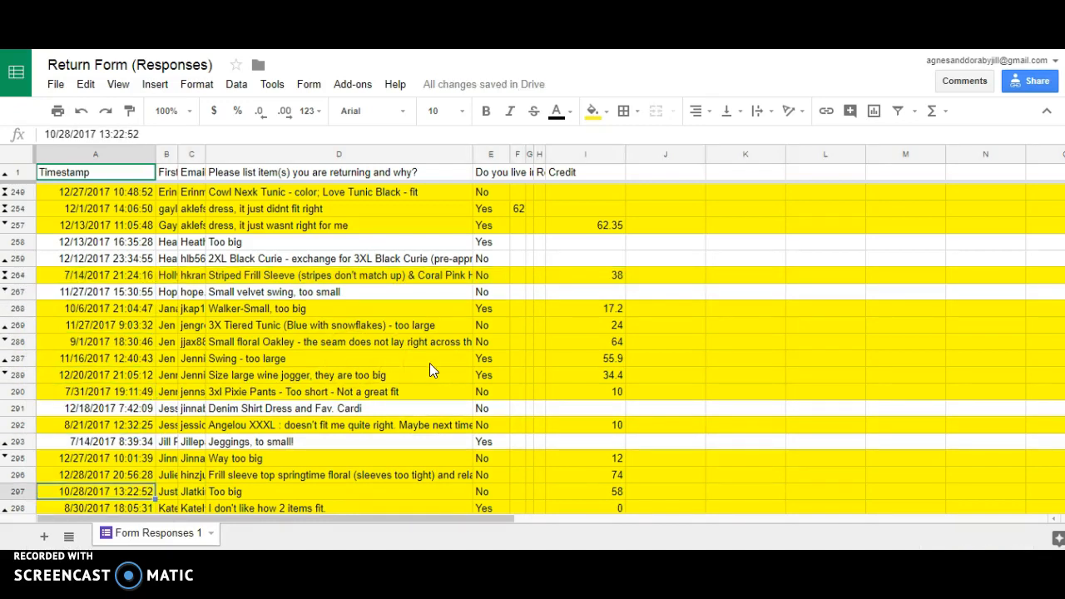
- Try changing the credit of the return in row 292 and leave the cell at 10
{"action": "left_click", "coordinate": [616, 276]}
{"action": "type", "text": "5"}
{"action": "type", "text": "10"}
{"action": "key", "text": "BackSpace"}
{"action": "key", "text": "BackSpace"}
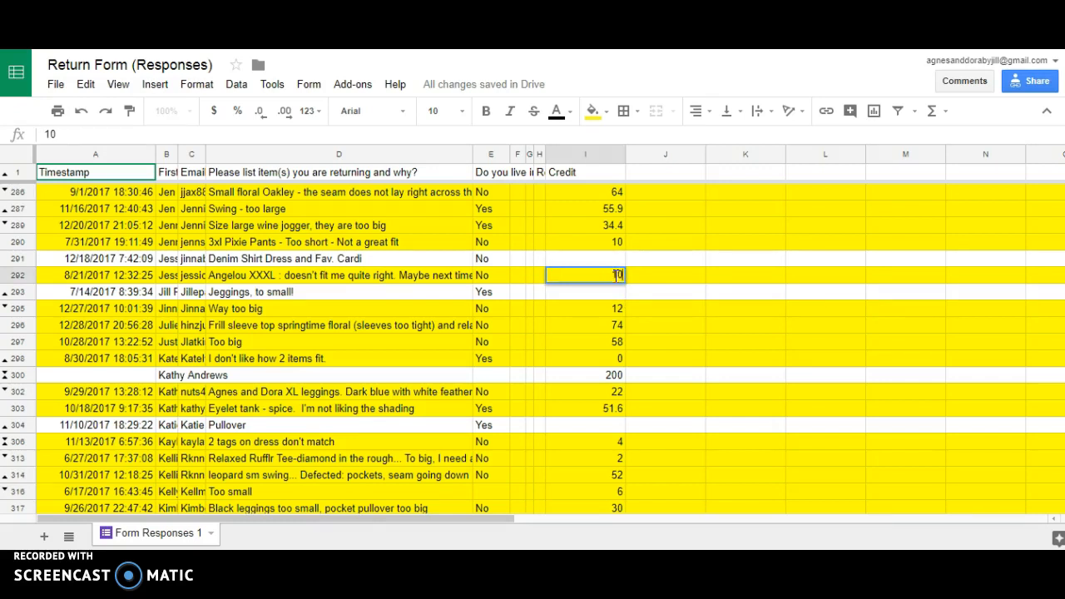
{"action": "left_click", "coordinate": [656, 282]}
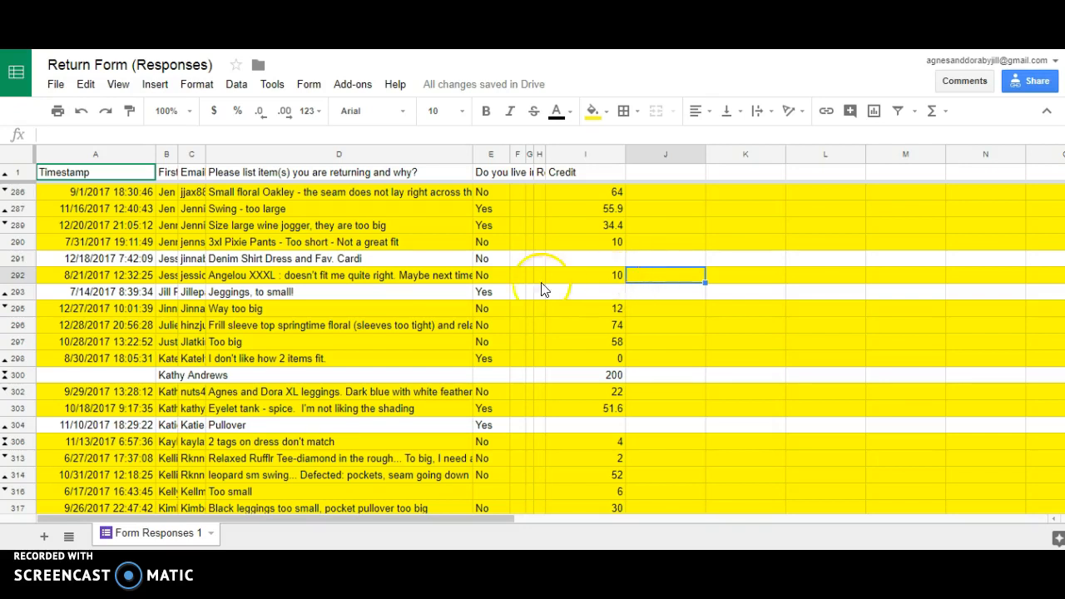
- Switch to Gmail and address a new message to the placeholder recipient "email"
{"action": "left_click", "coordinate": [188, 278]}
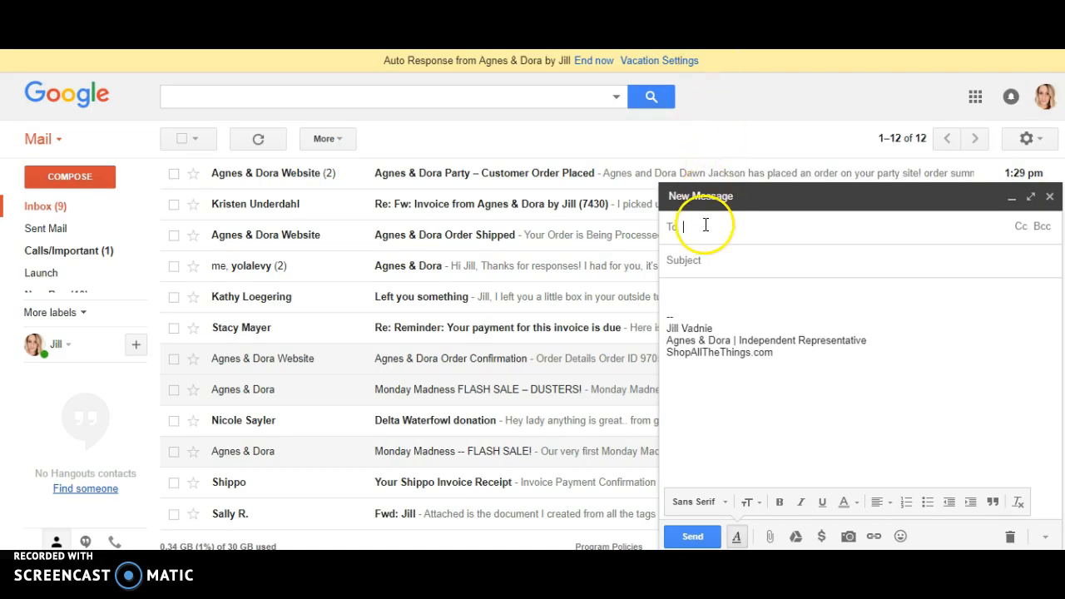
{"action": "type", "text": "email"}
{"action": "left_click", "coordinate": [1040, 353]}
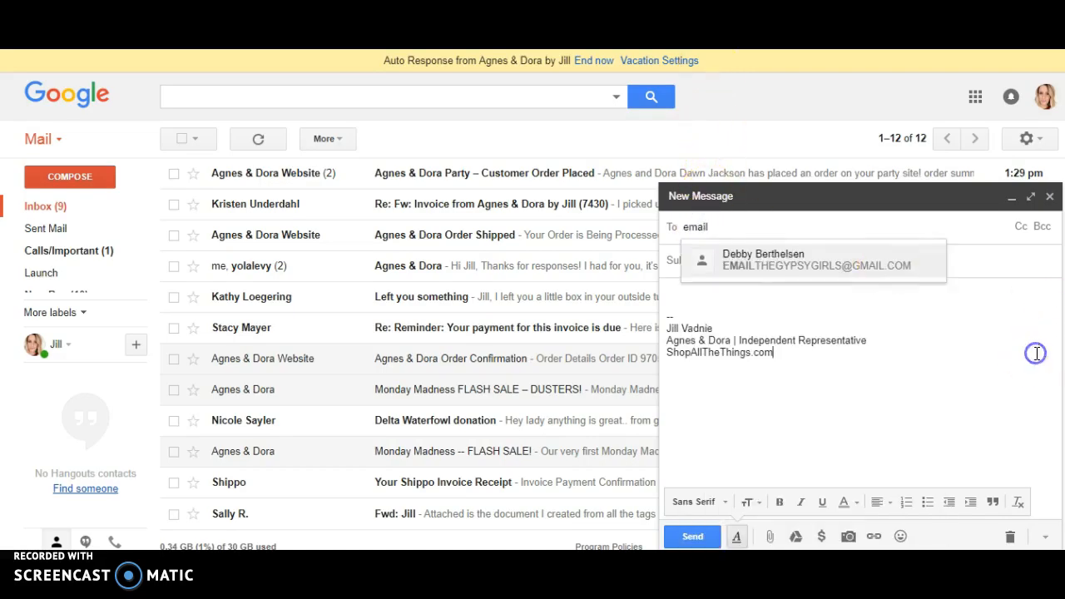
- Insert the "Exchange" canned response below the signature and delete its body text again
{"action": "left_click", "coordinate": [1046, 538]}
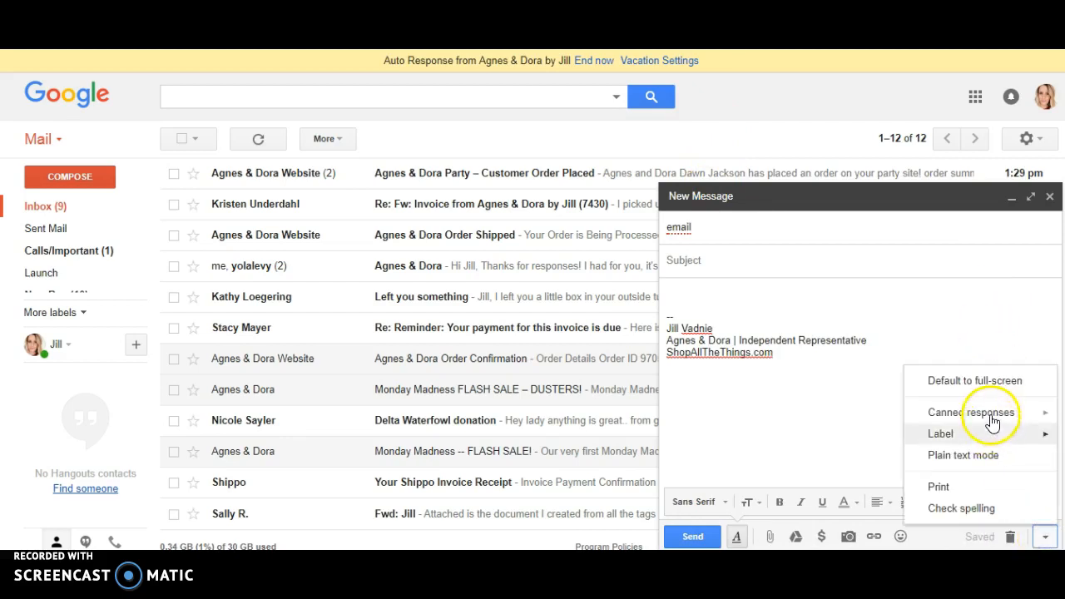
{"action": "mouse_move", "coordinate": [992, 424]}
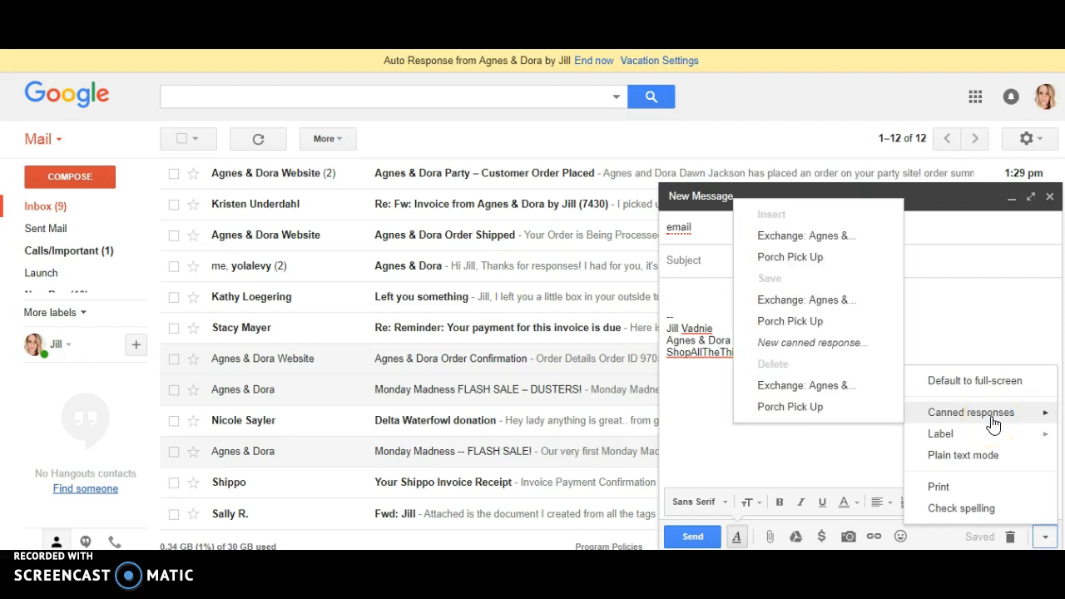
{"action": "left_click", "coordinate": [838, 241]}
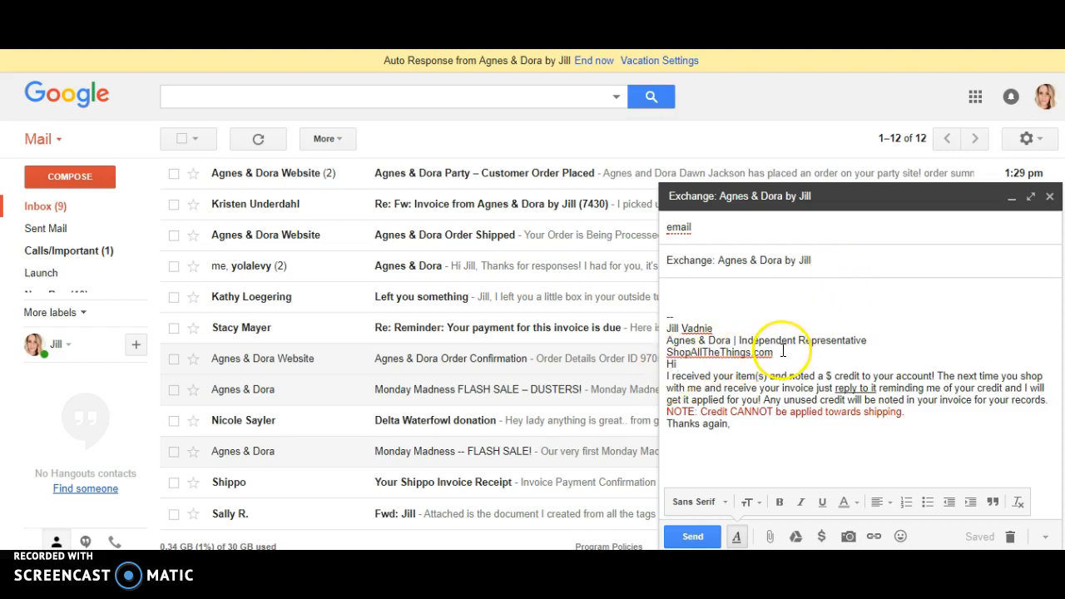
{"action": "left_click", "coordinate": [714, 416]}
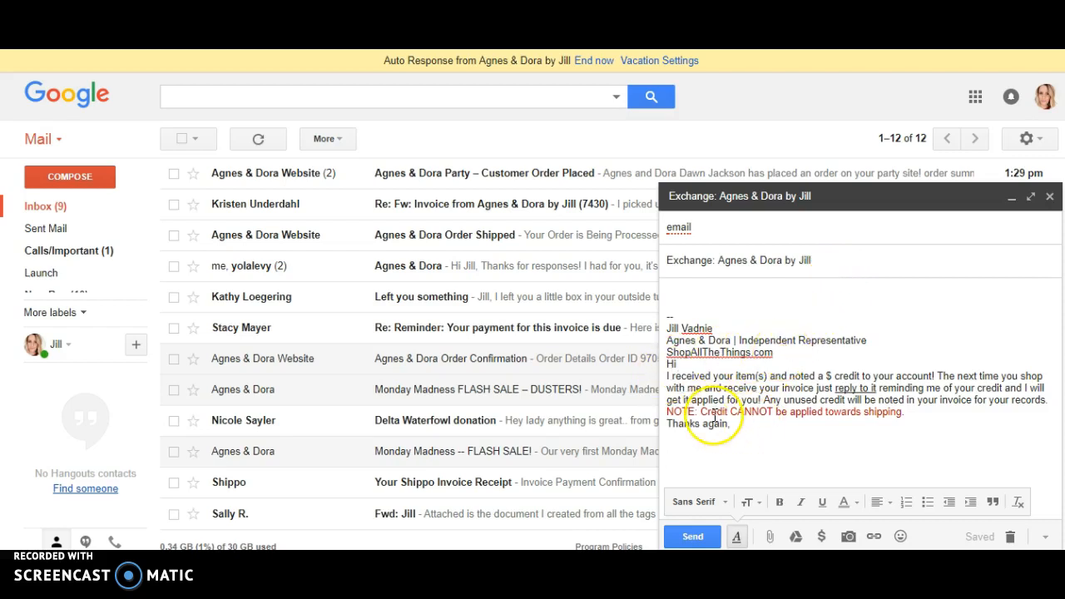
{"action": "left_click_drag", "start_coordinate": [737, 427], "coordinate": [670, 364]}
{"action": "key", "text": "BackSpace"}
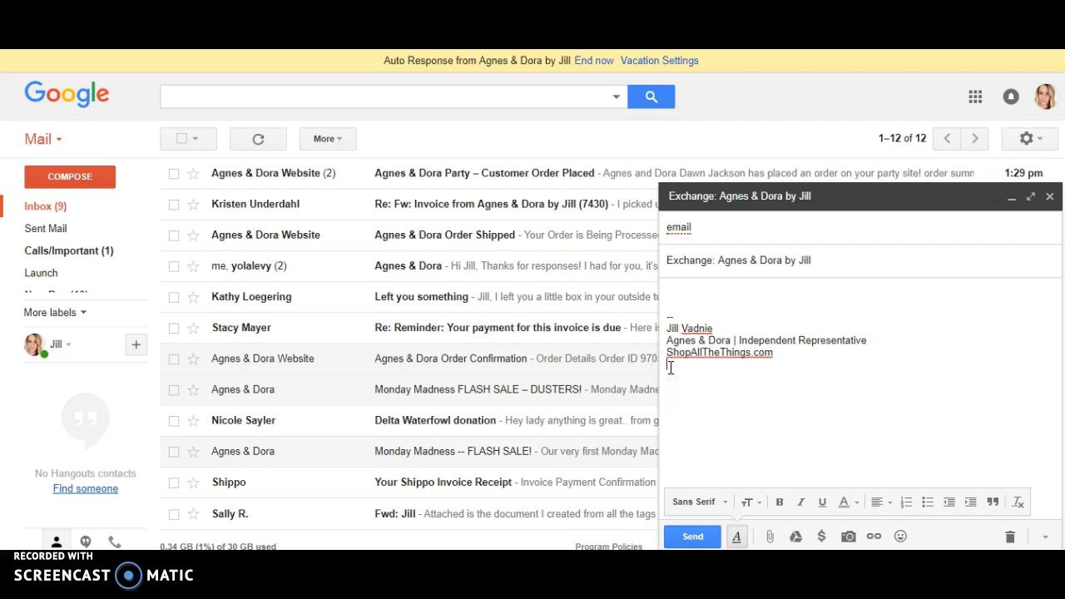
- Insert the "Exchange" canned response above the signature and remove the extra blank lines after its closing
{"action": "left_click", "coordinate": [680, 293]}
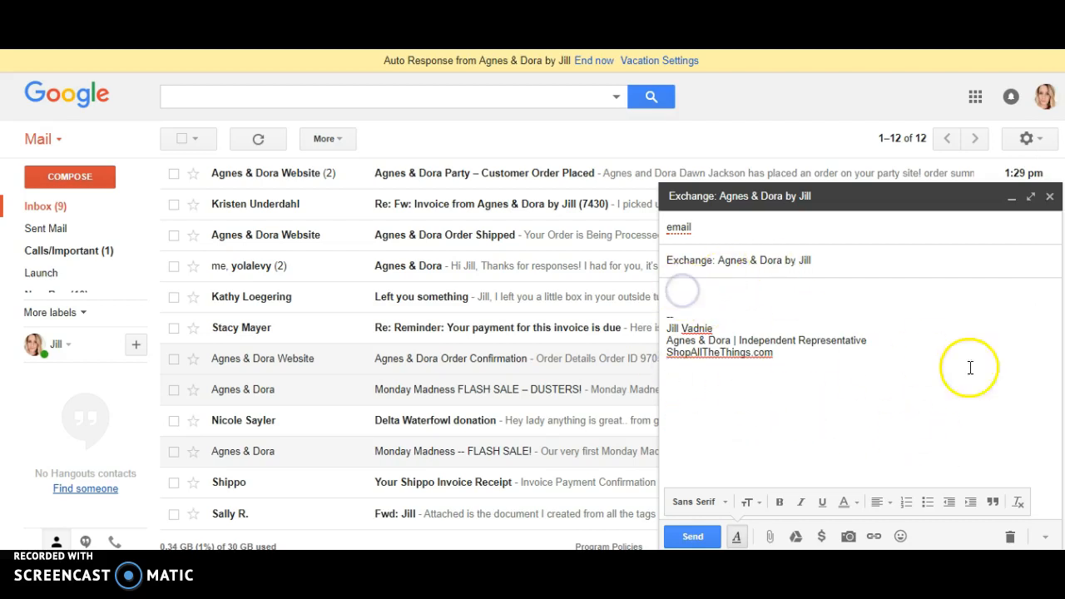
{"action": "left_click", "coordinate": [1045, 537]}
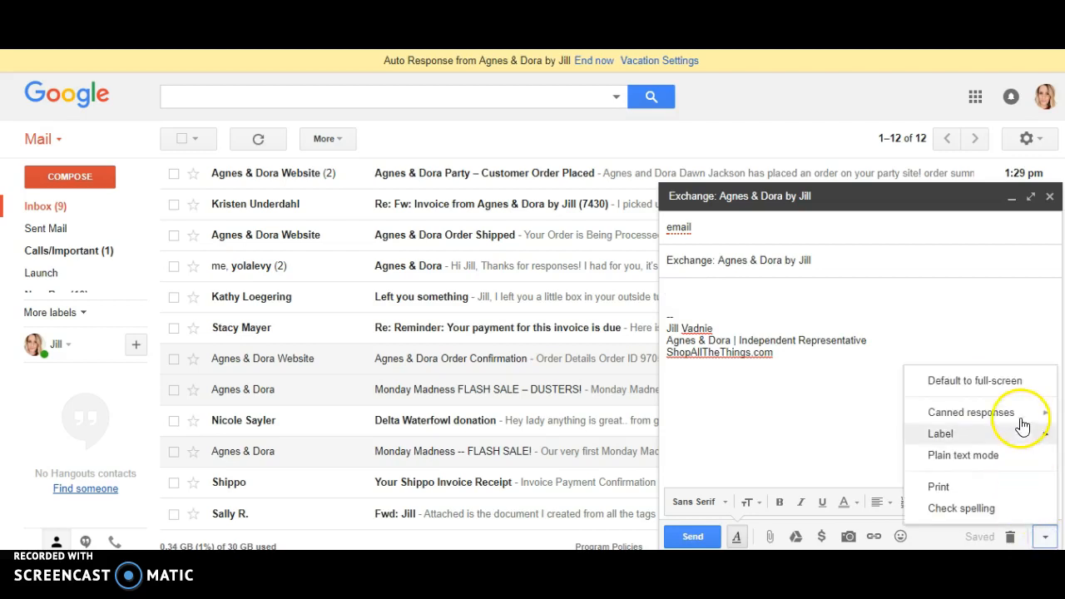
{"action": "mouse_move", "coordinate": [1025, 422]}
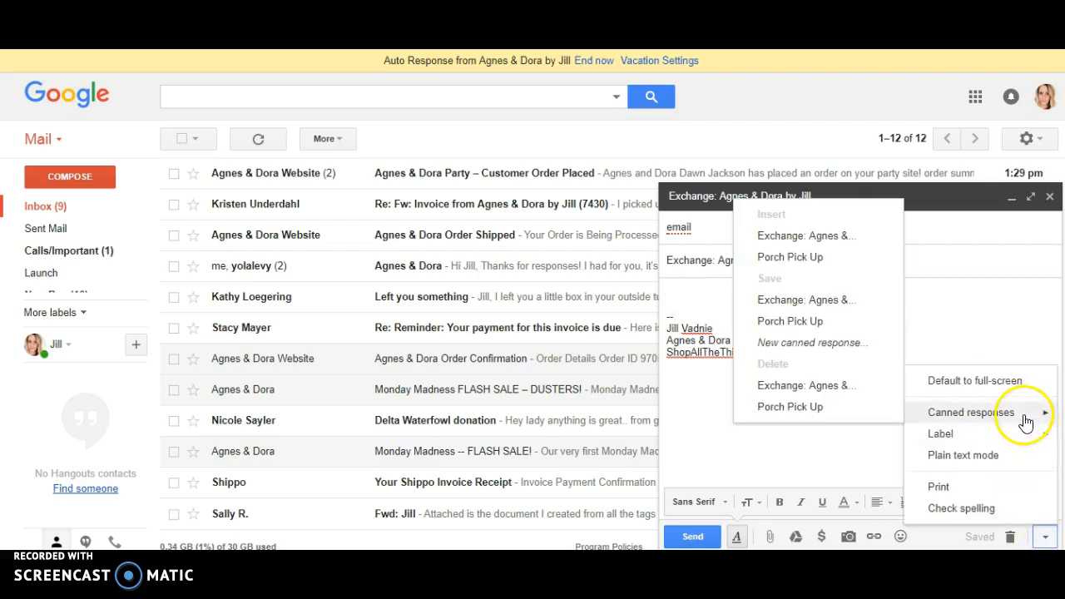
{"action": "left_click", "coordinate": [844, 237]}
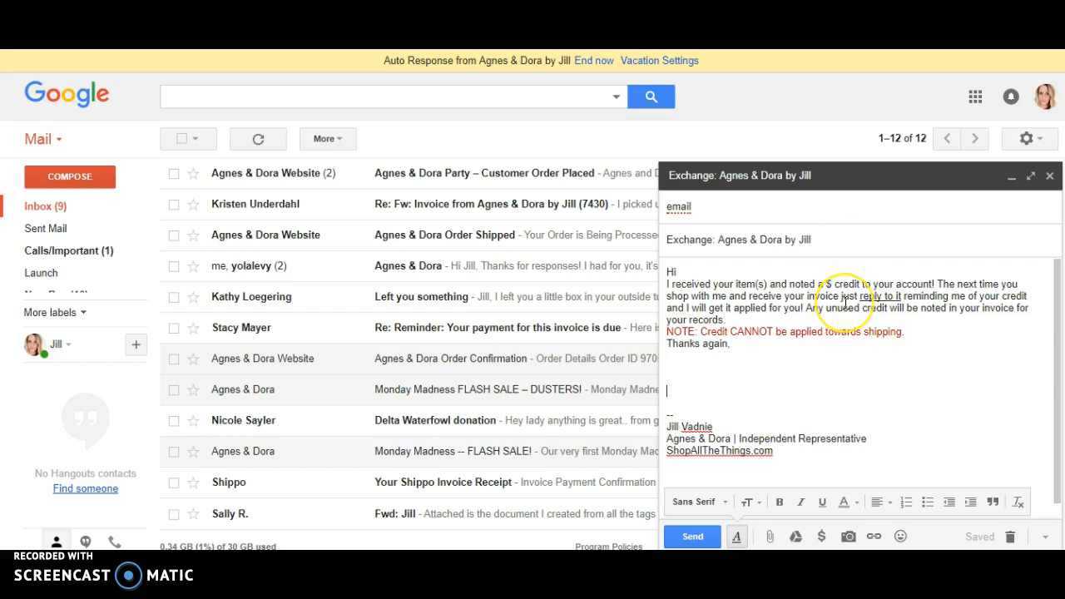
{"action": "key", "text": "BackSpace"}
{"action": "key", "text": "BackSpace"}
{"action": "key", "text": "BackSpace"}
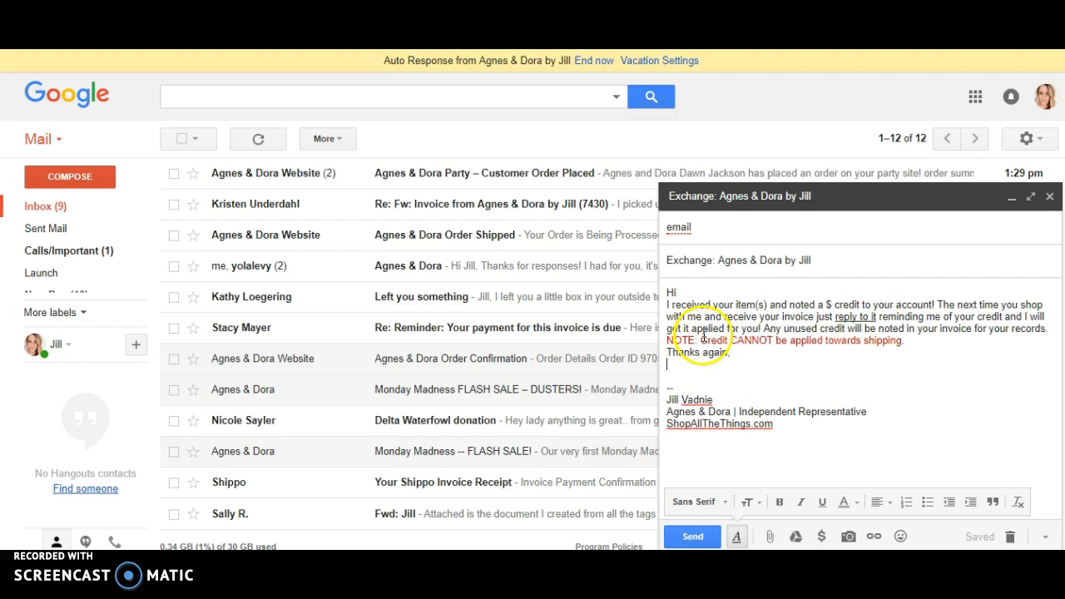
- Complete the greeting as "Hi person" and fill in 12345 as the dollar credit amount in the message
{"action": "left_click", "coordinate": [702, 289]}
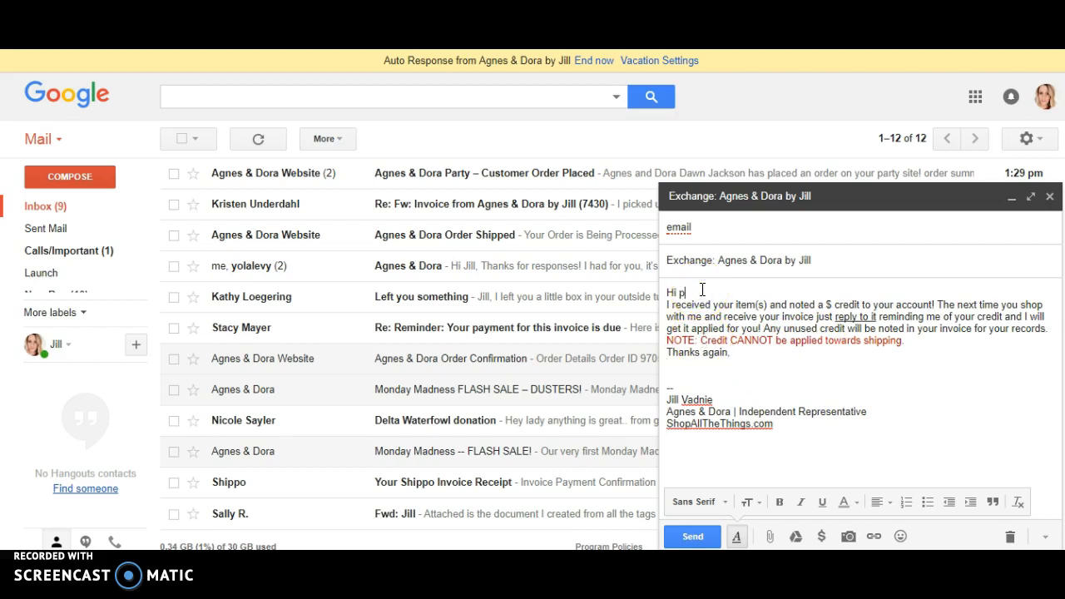
{"action": "left_click", "coordinate": [831, 304]}
{"action": "type", "text": "12345"}
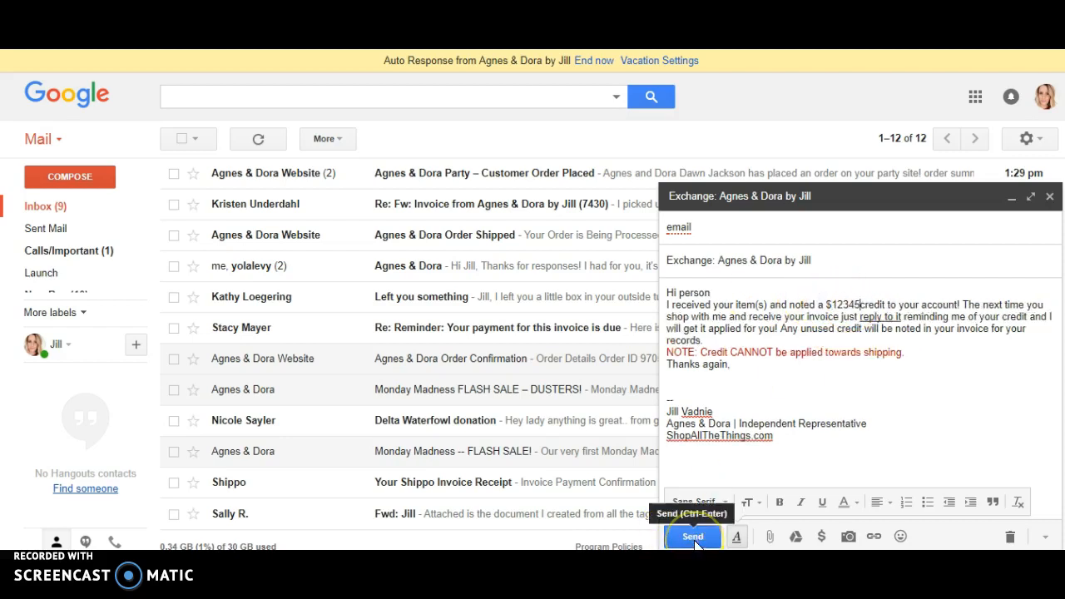
{"action": "left_click", "coordinate": [787, 445]}
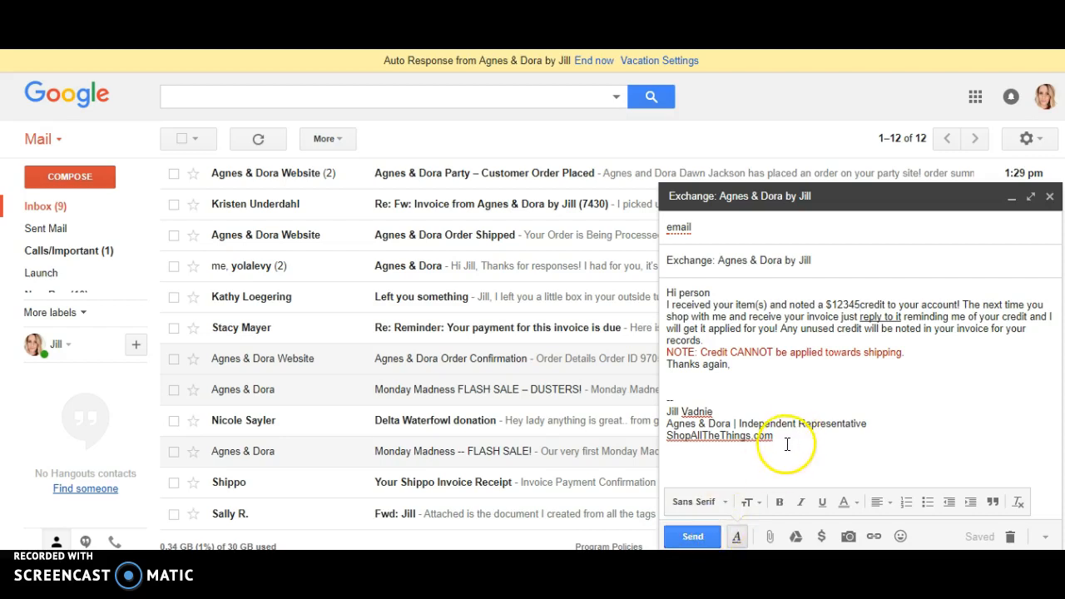